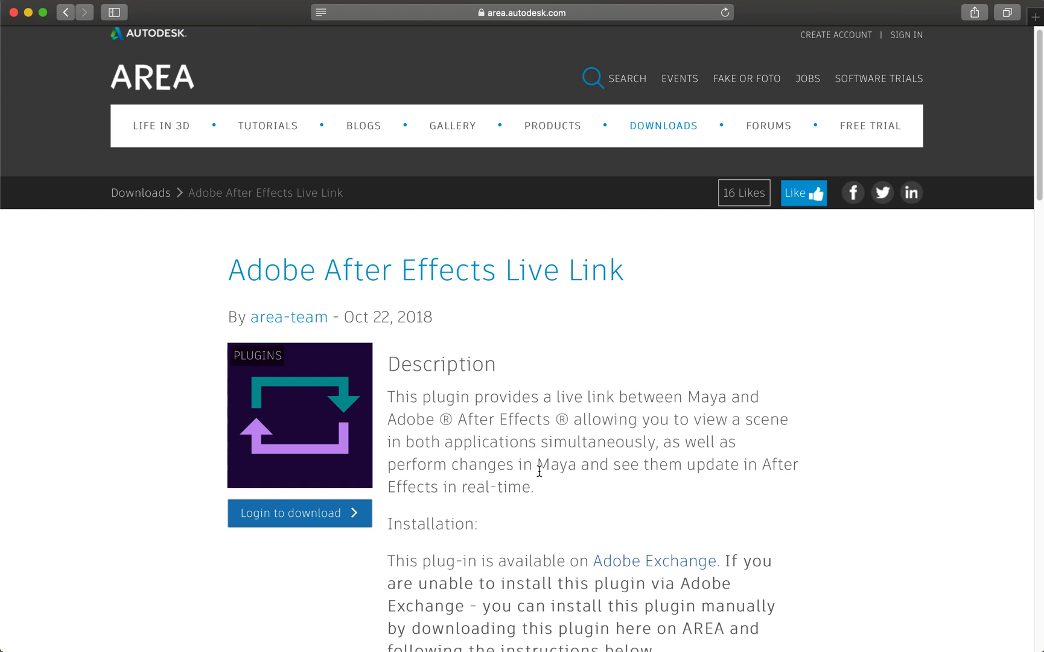
scroll(539, 472, "down", 1)
scroll(538, 471, "down", 4)
scroll(538, 470, "down", 2)
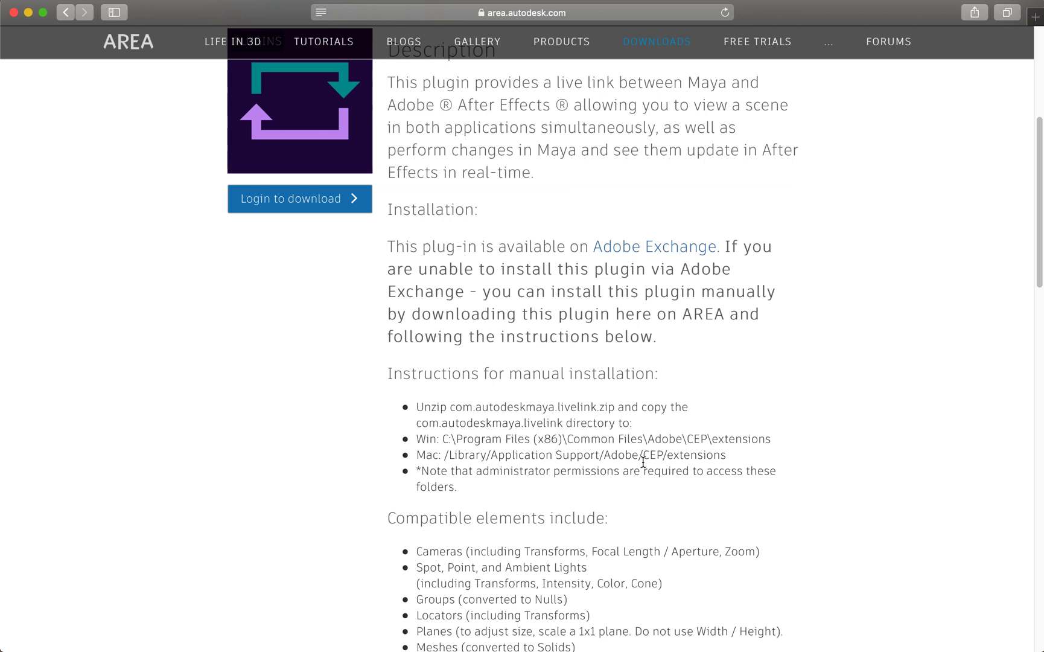
scroll(622, 452, "down", 3)
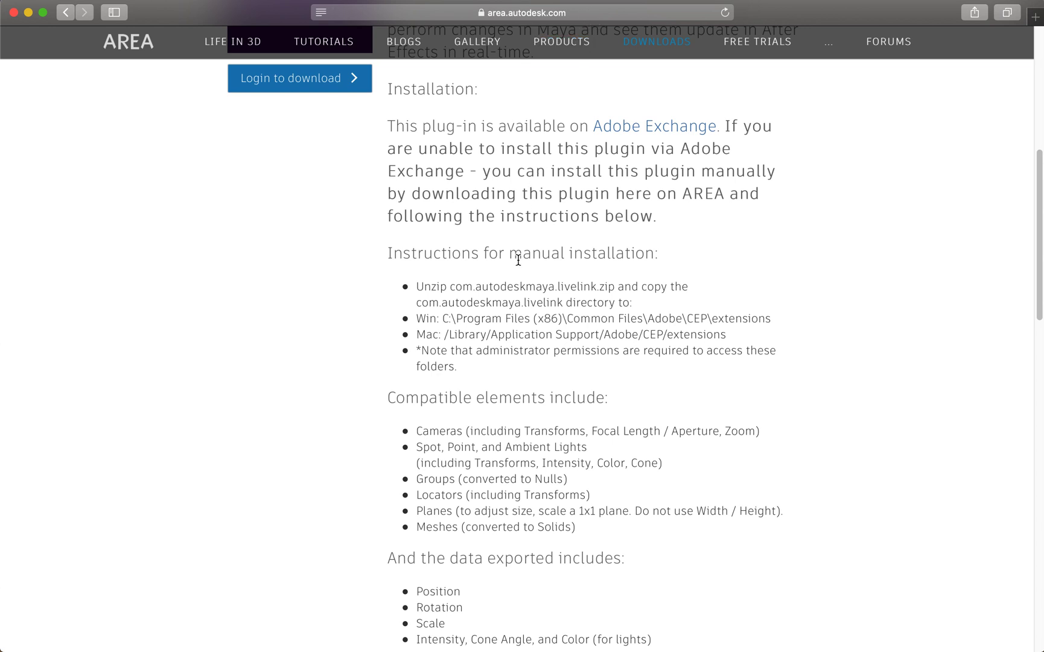
scroll(530, 468, "up", 2)
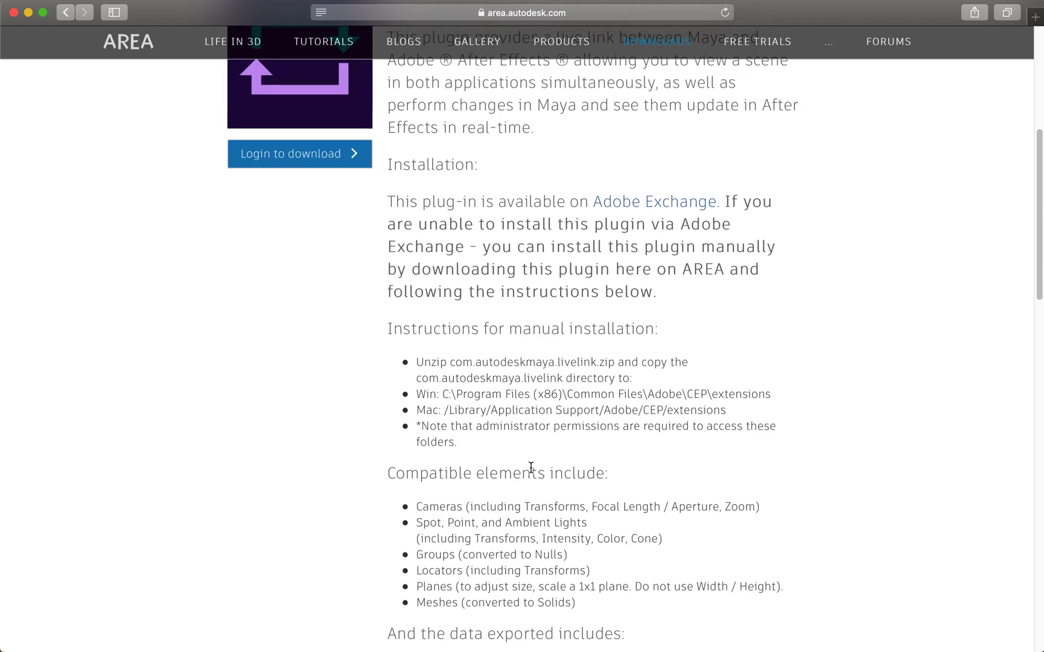
Browse in Finder to Library/Application Support/Adobe/CEP/extensions and widen the window to show full names
left_click(46, 630)
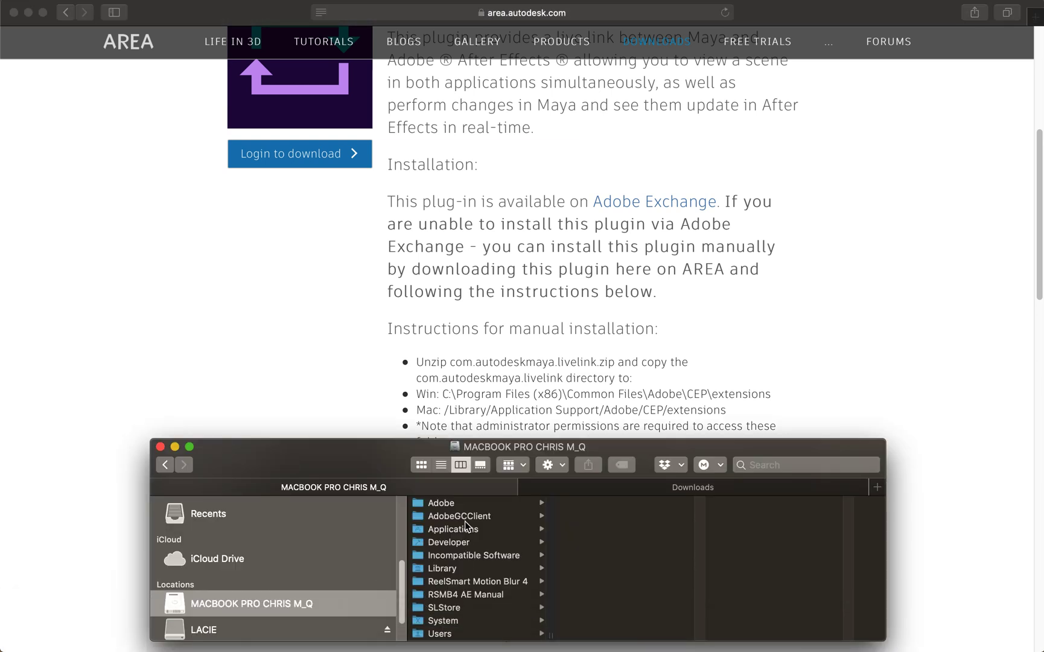
left_click(460, 568)
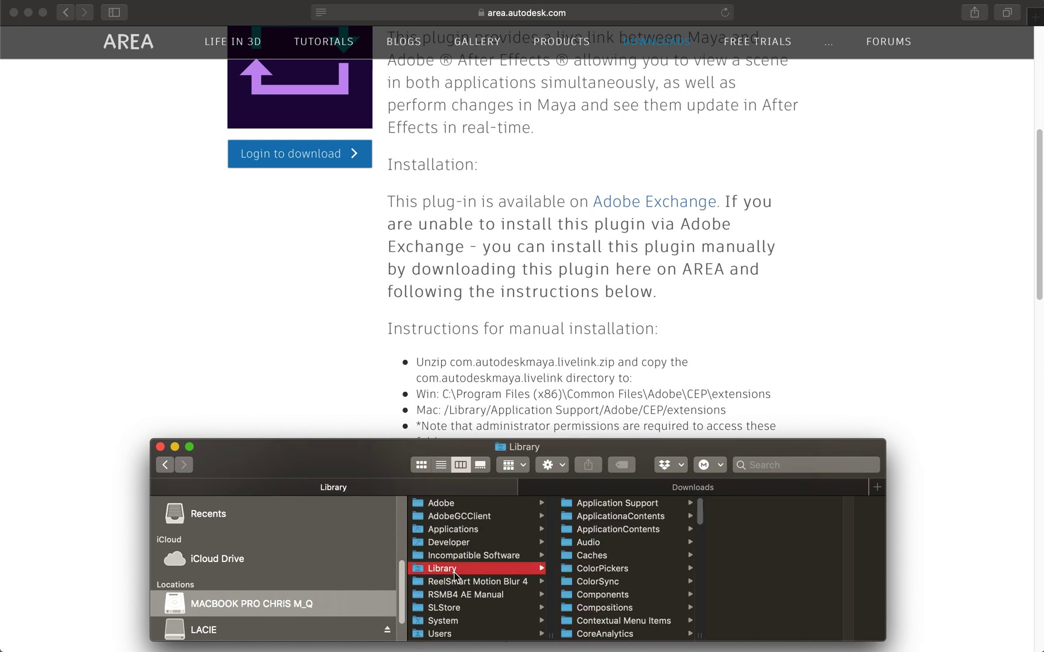
left_click(638, 502)
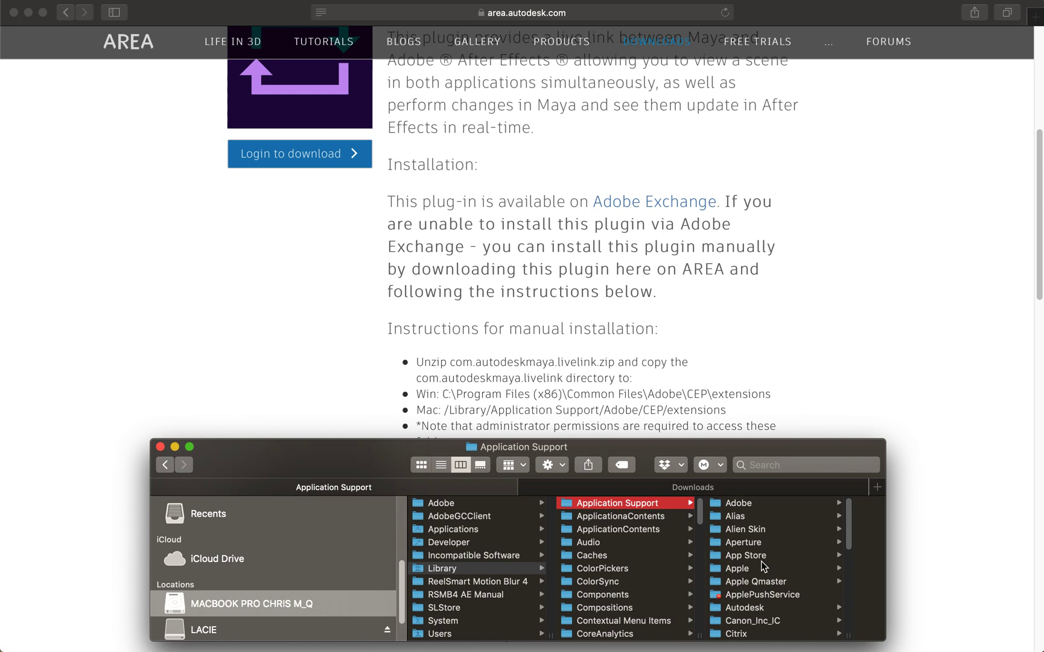
left_click(742, 502)
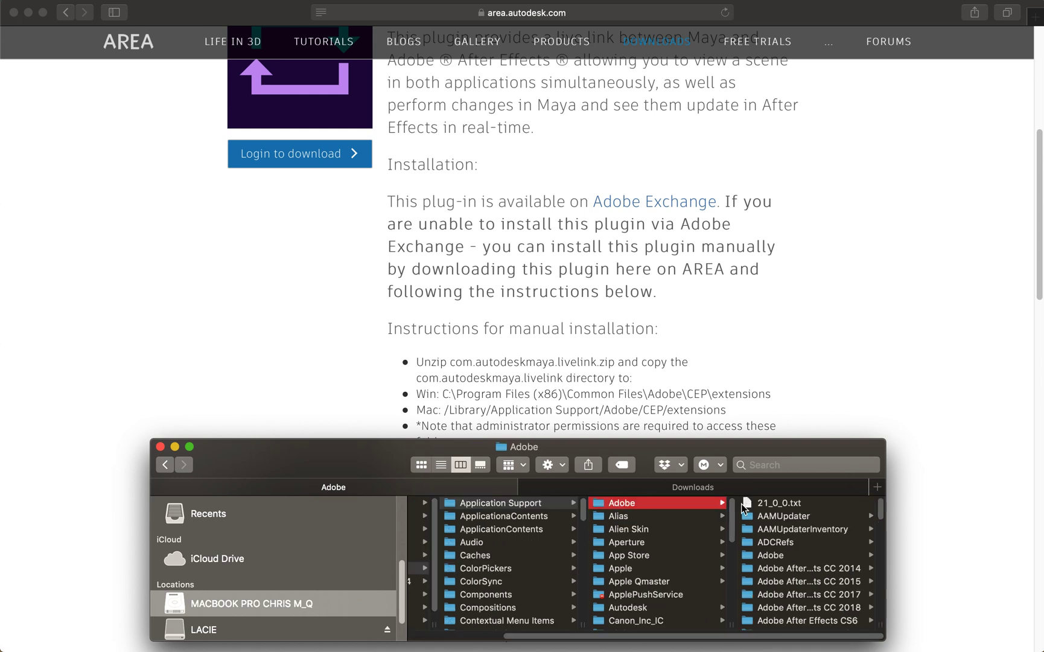
scroll(799, 586, "down", 3)
scroll(799, 587, "down", 3)
scroll(800, 586, "down", 2)
scroll(799, 586, "down", 2)
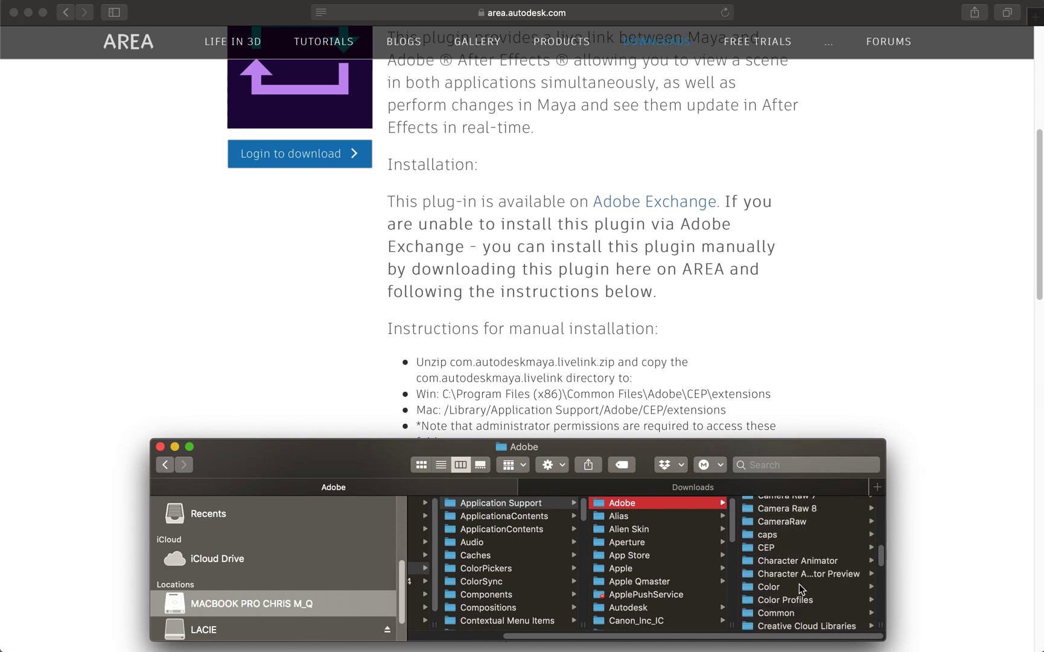
left_click(774, 548)
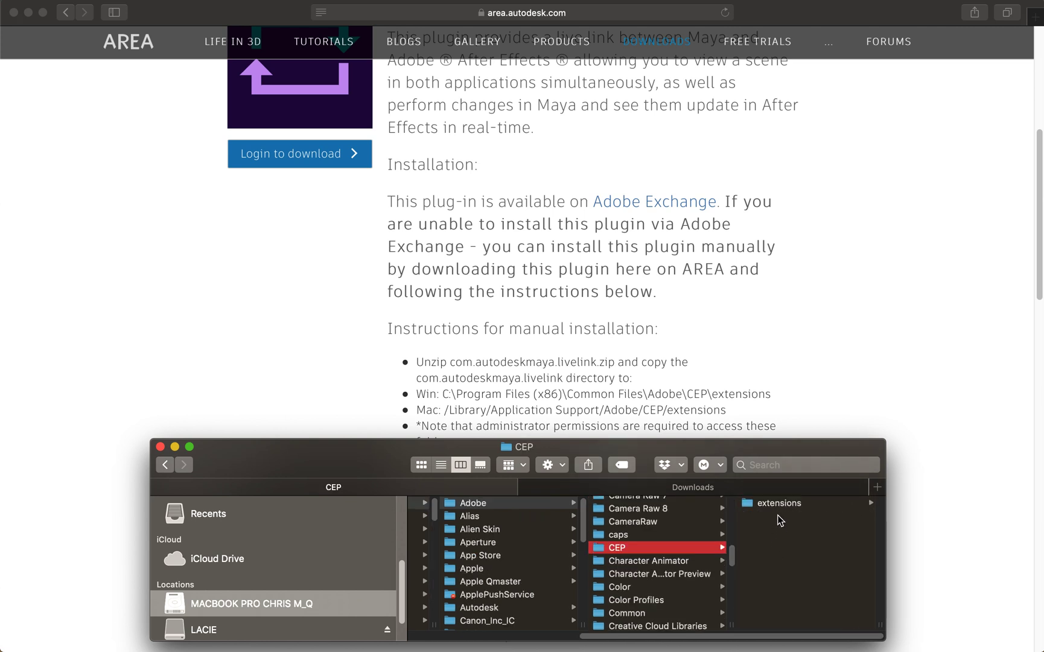
left_click(778, 502)
scroll(808, 574, "down", 2)
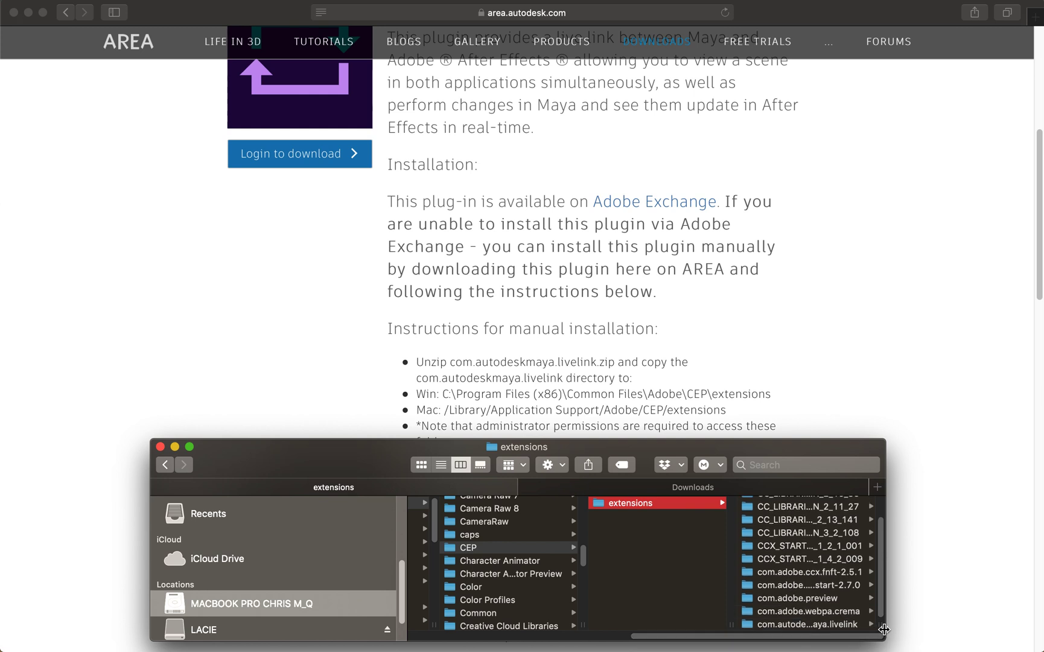
left_click_drag(883, 629, 992, 637)
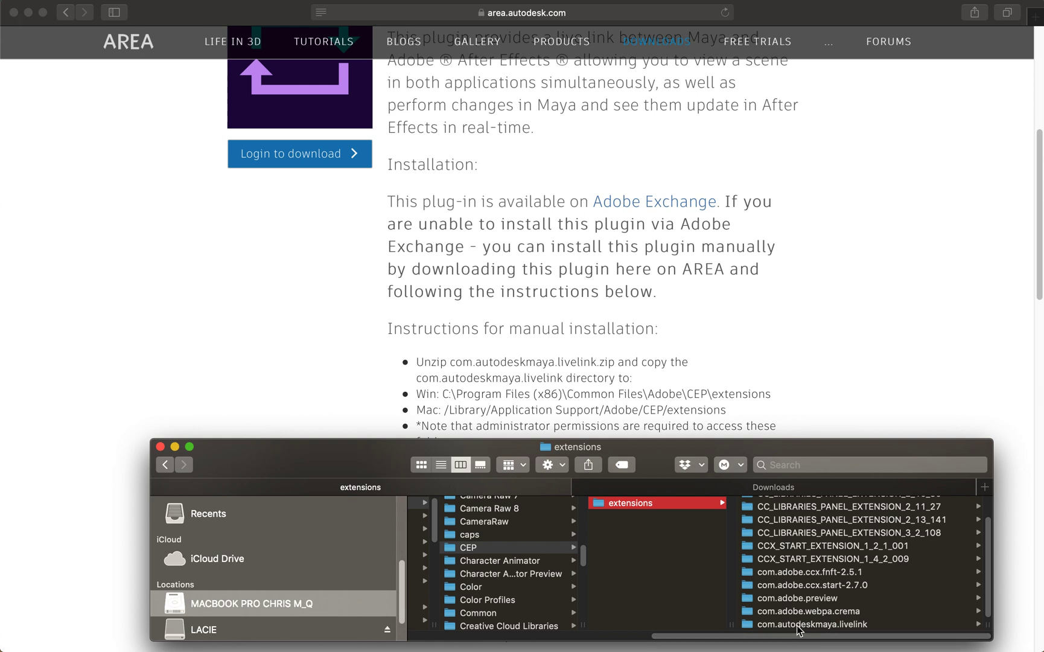
Open com.autodeskmaya.livelink to show its css, CSXS, js, jsx and index.html contents
left_click(764, 624)
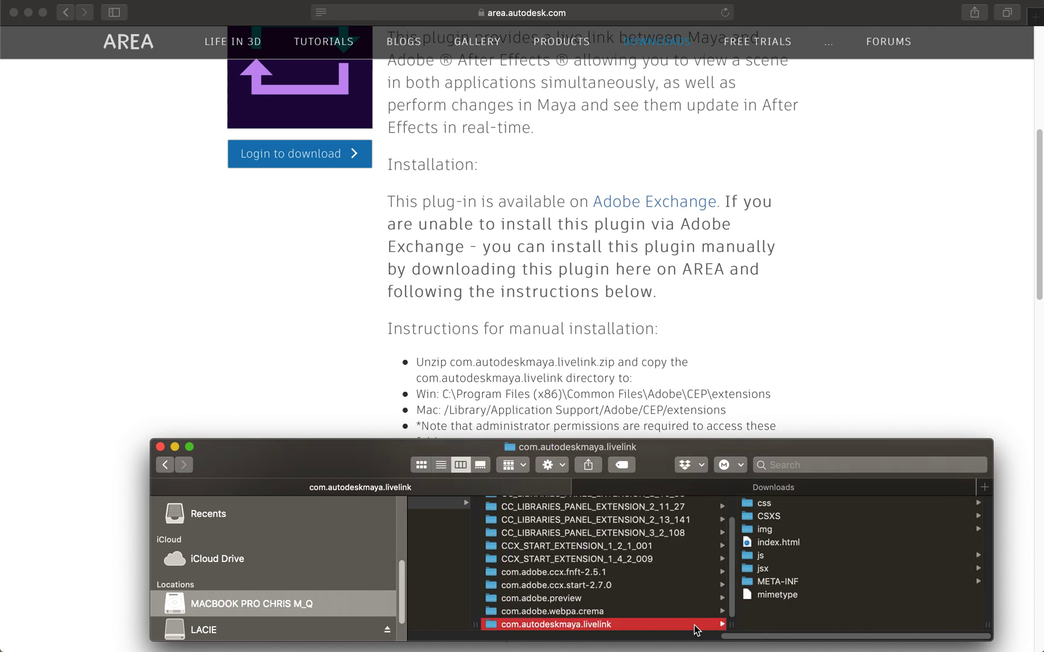